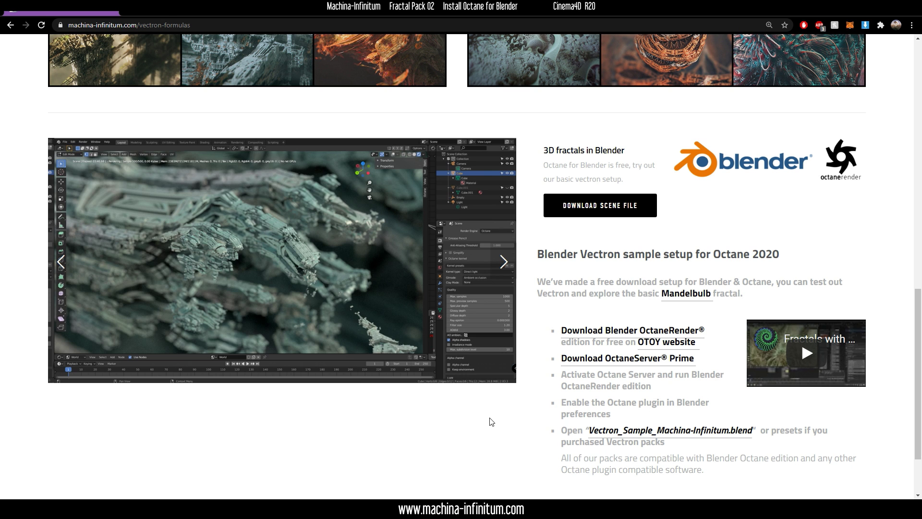
Step: Open NVIDIA GeForce Experience, check for Studio Driver updates, and minimize it again
left_click(810, 507)
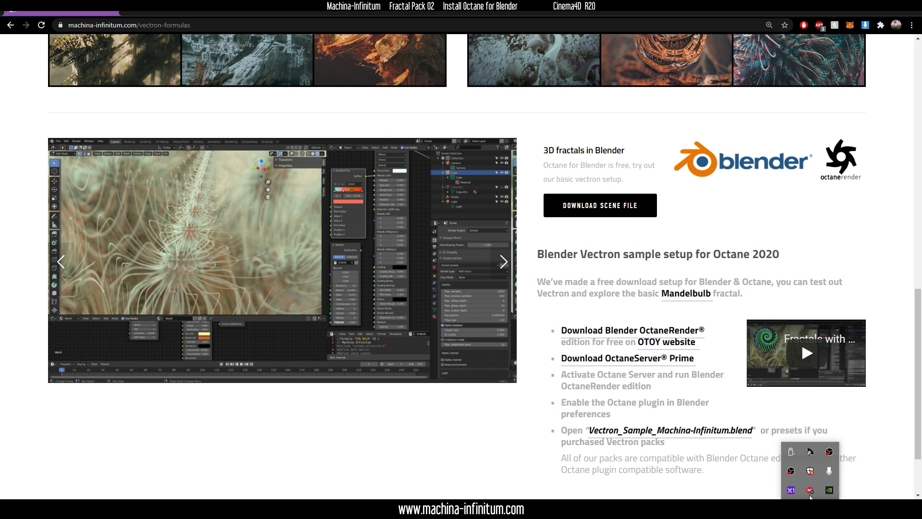
right_click(825, 491)
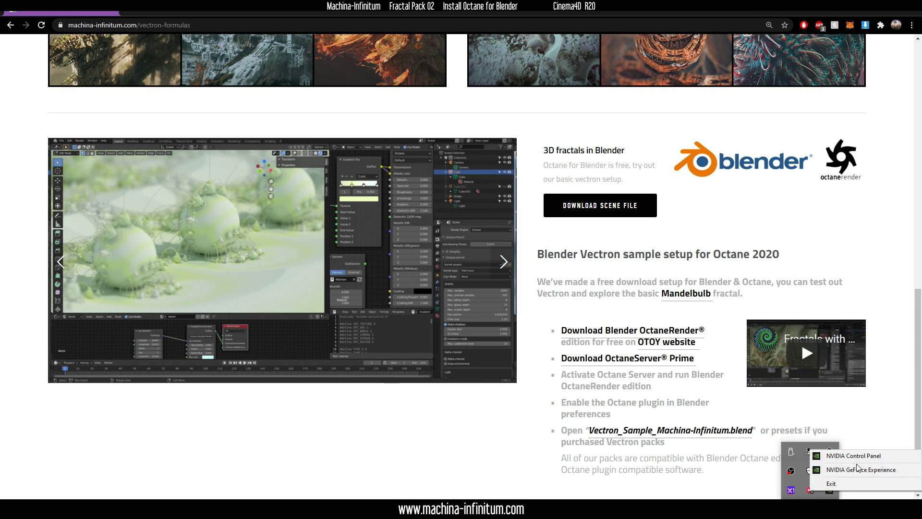
left_click(836, 471)
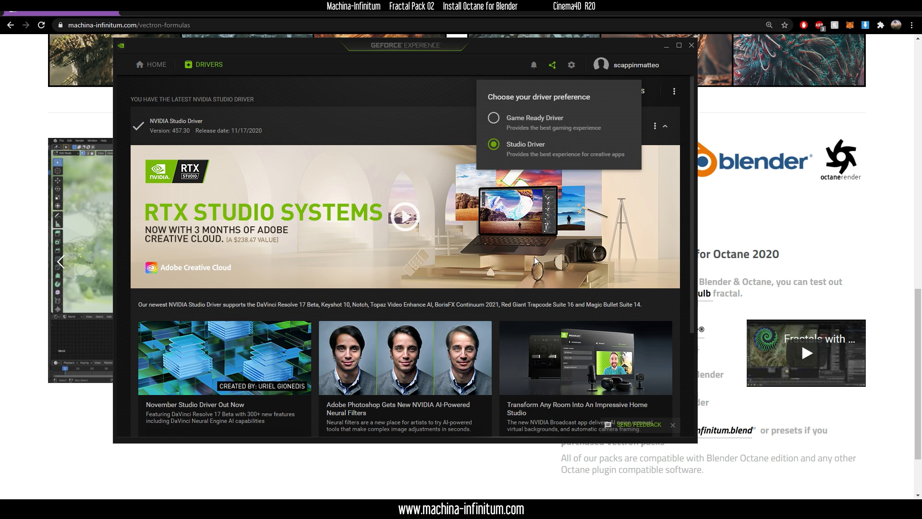
left_click(362, 100)
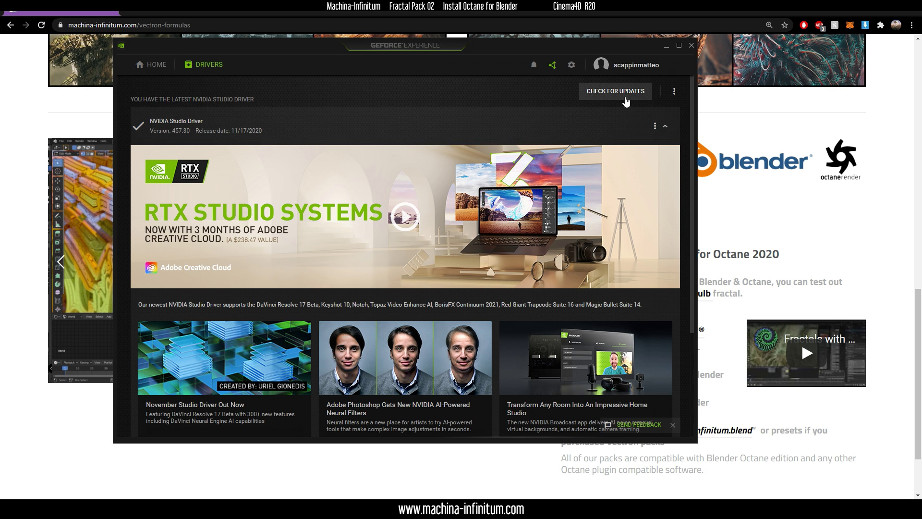
left_click(598, 91)
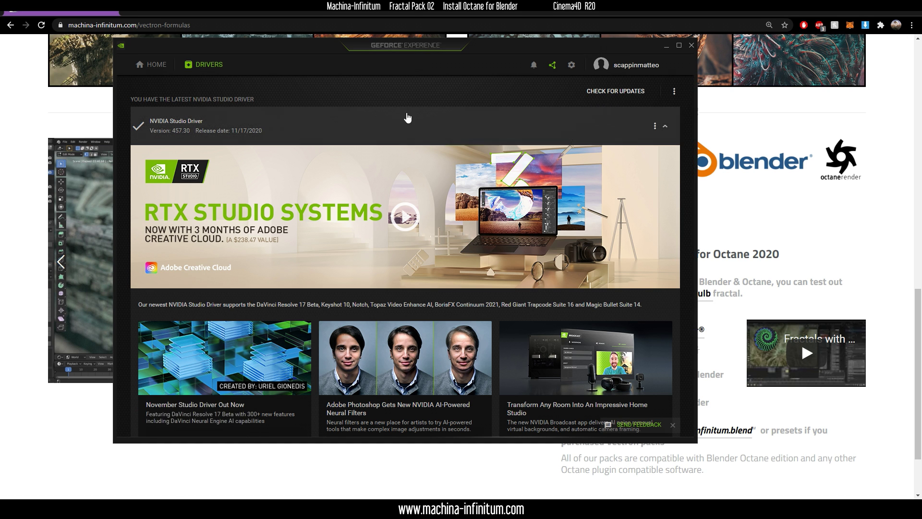
left_click(666, 45)
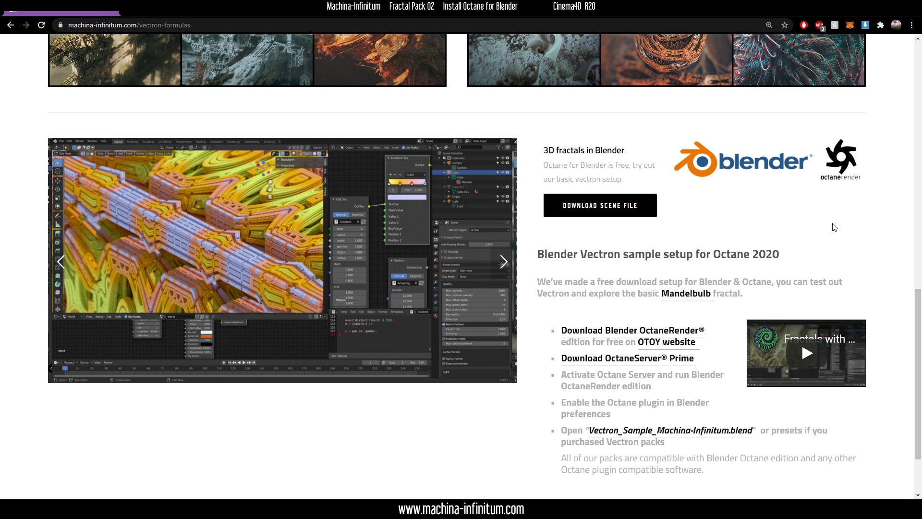
Step: Minimize the browser, launch OctaneServer Prime from the desktop, and activate Octane with the OTOY account
scroll(834, 227, "down", 2)
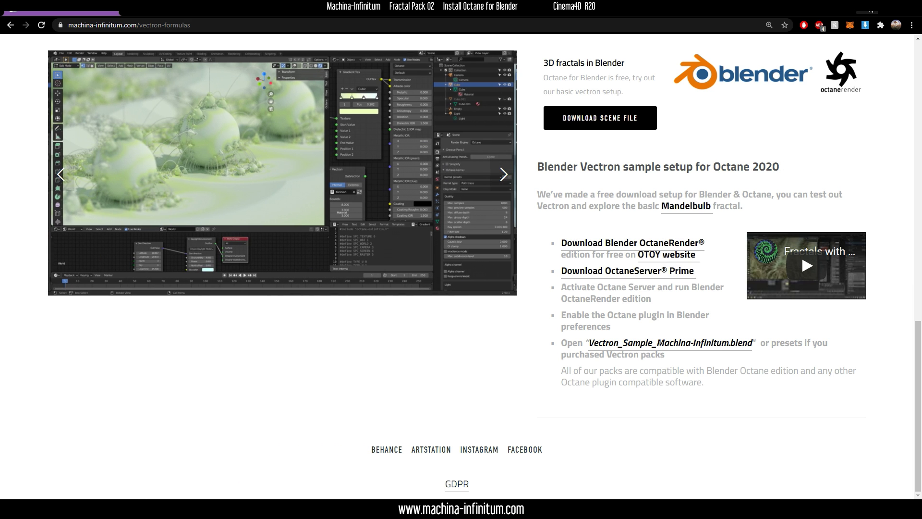
left_click(867, 8)
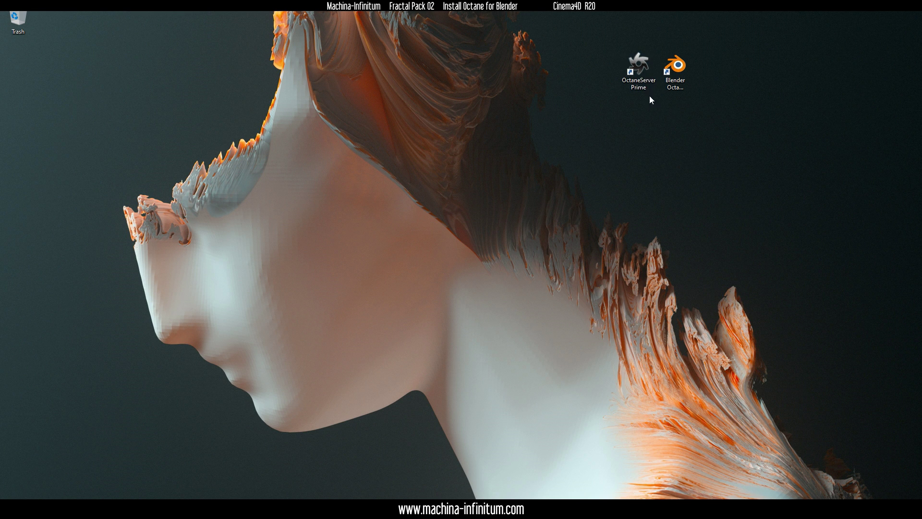
left_click(644, 71)
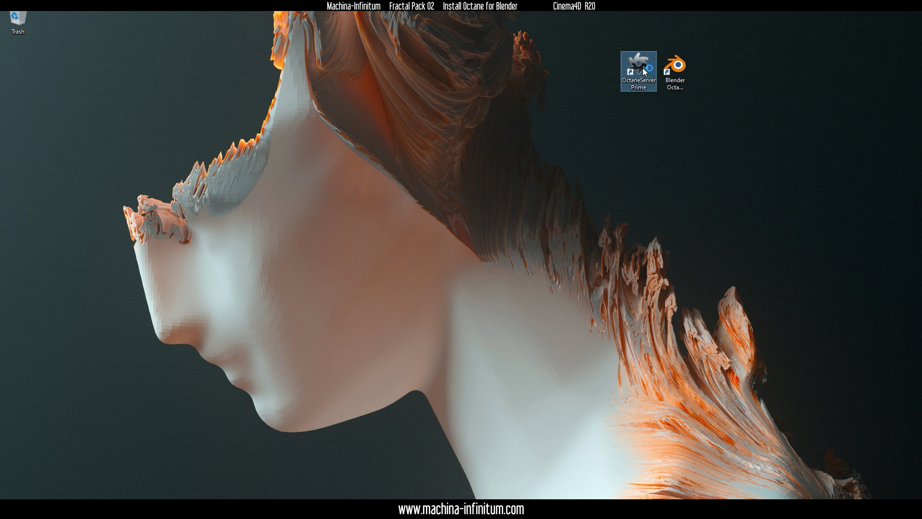
left_click(810, 509)
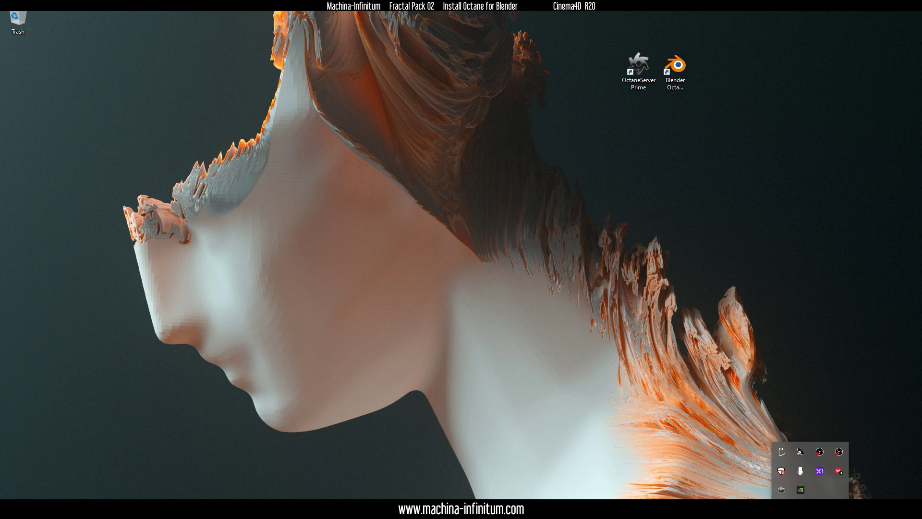
right_click(784, 488)
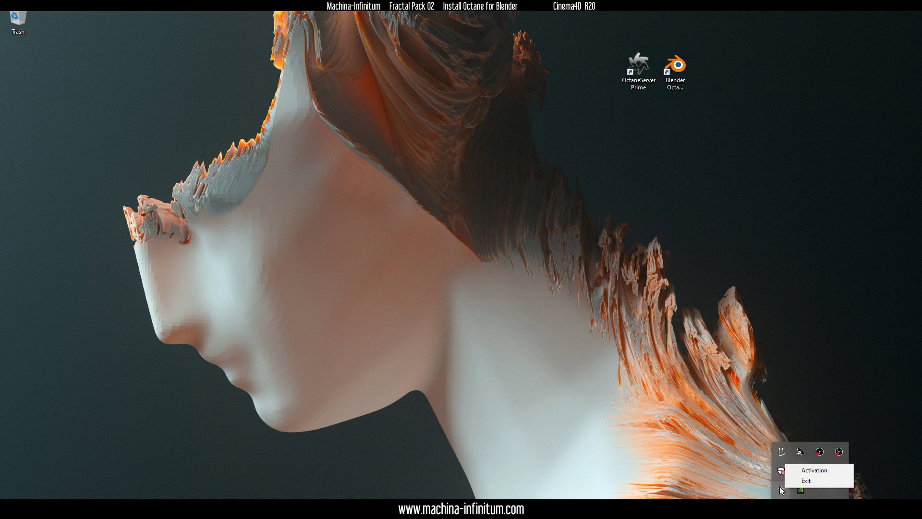
left_click(819, 471)
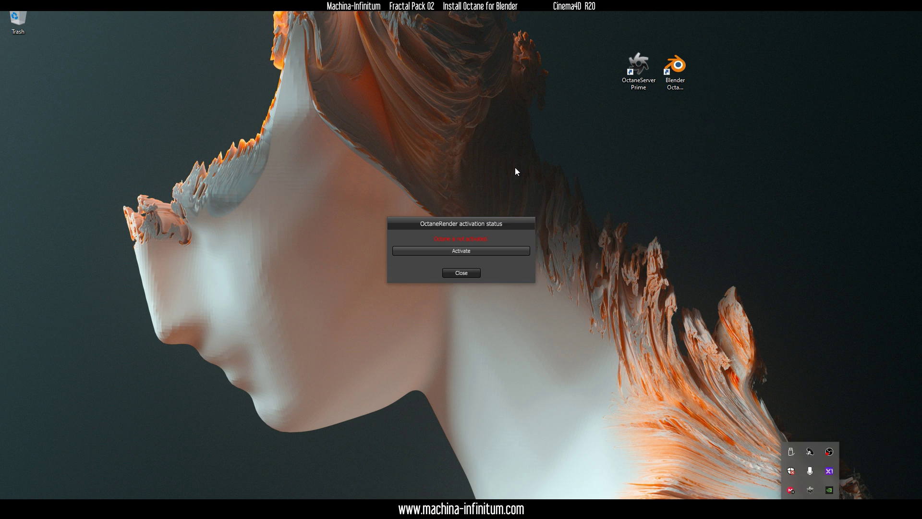
left_click(558, 243)
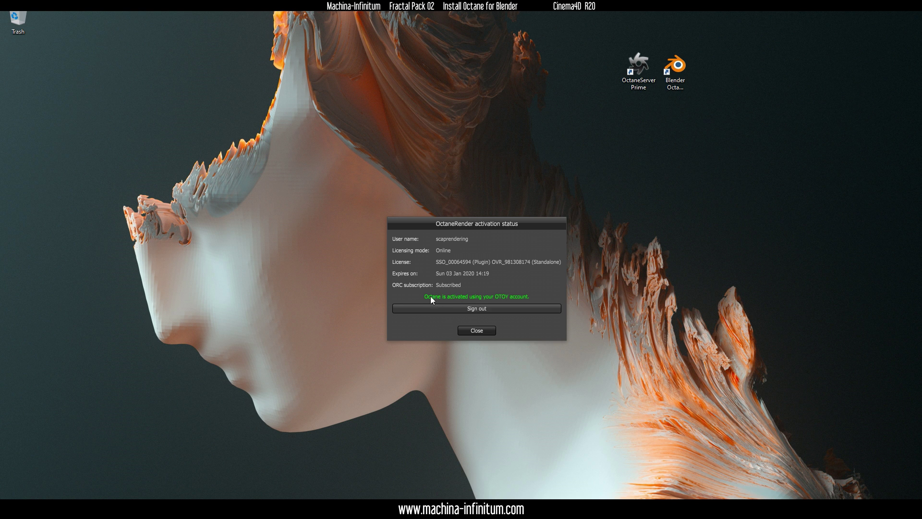
Step: Launch the Blender Octane edition and open the recent file MI-UberSierpinski.blend
double_click(676, 68)
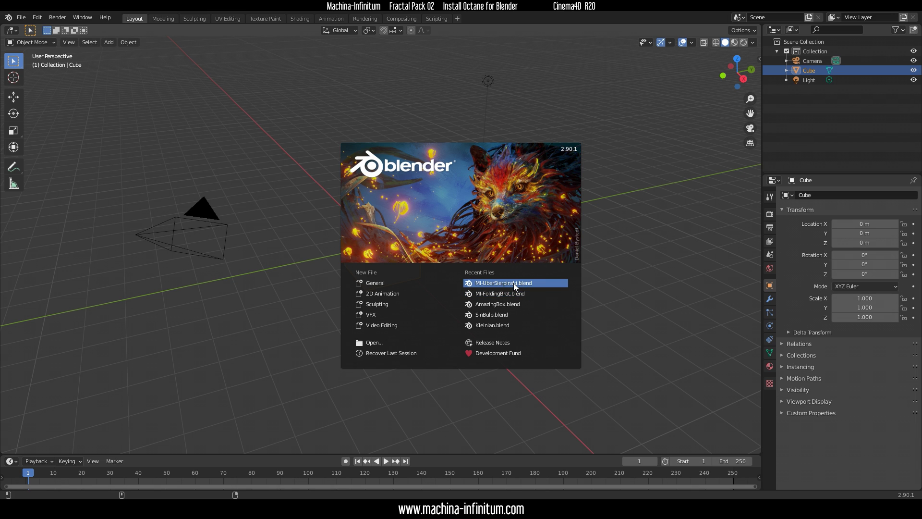
left_click(500, 284)
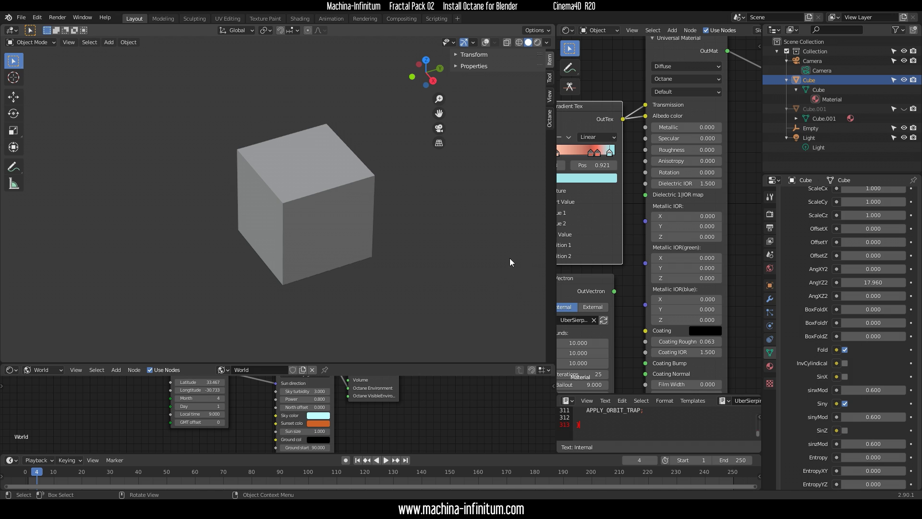
Step: Look up "octa" among the add-ons in the Blender preferences to check that OctaneRender Engine is enabled, and close the preferences
left_click(37, 17)
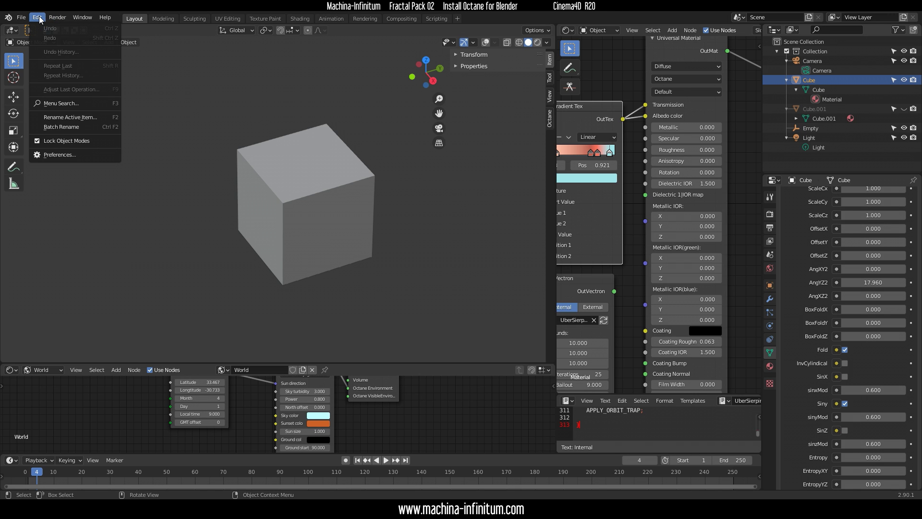
left_click(57, 155)
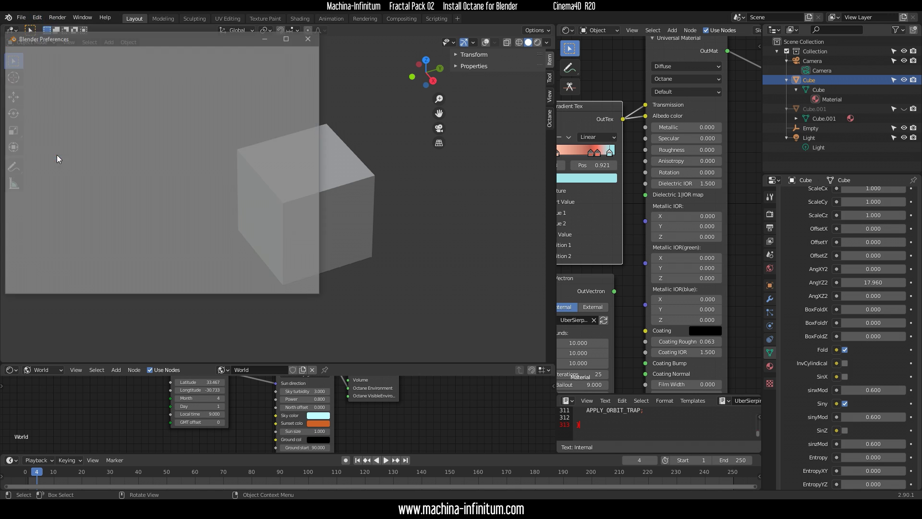
left_click_drag(175, 40, 451, 104)
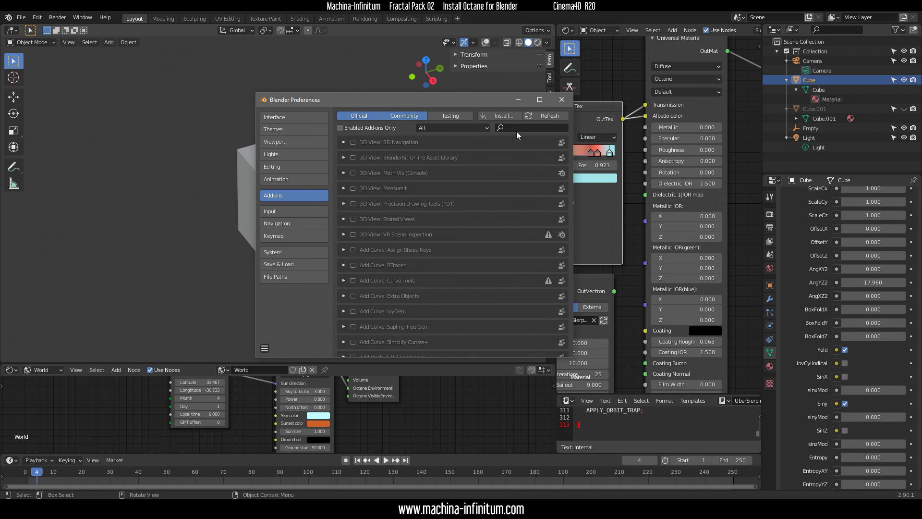
left_click(517, 126)
type("octa")
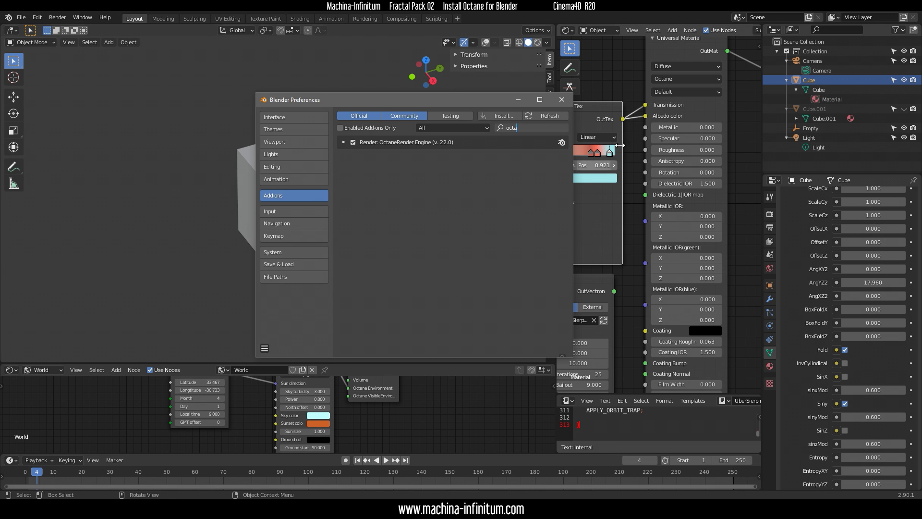
left_click(562, 99)
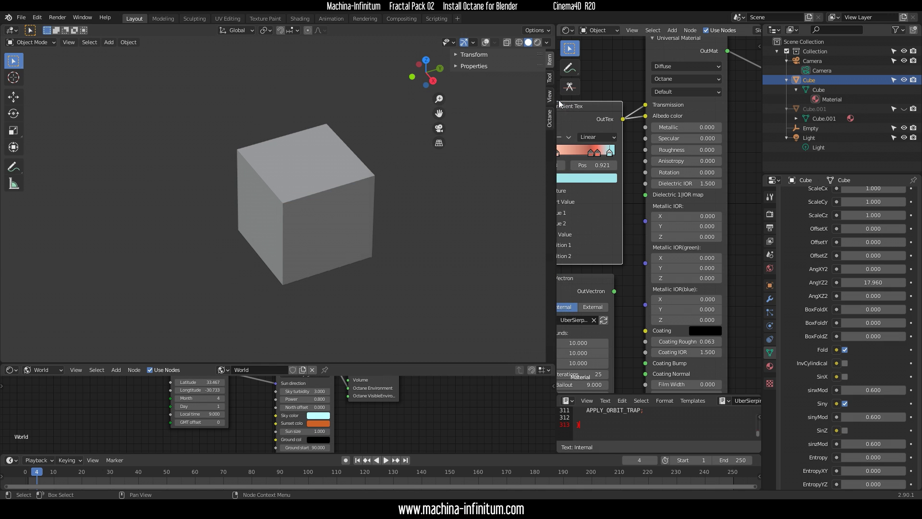
Step: Switch the 3D viewport to rendered shading and examine the Vectron, Gradient Tex and OSL Tex nodes of the cube's material
left_click(538, 43)
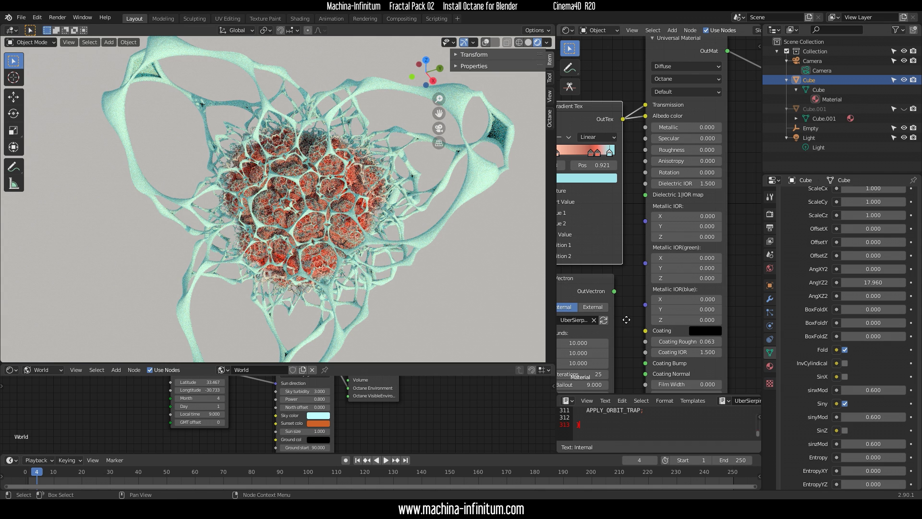
middle_click_drag(626, 319, 670, 218)
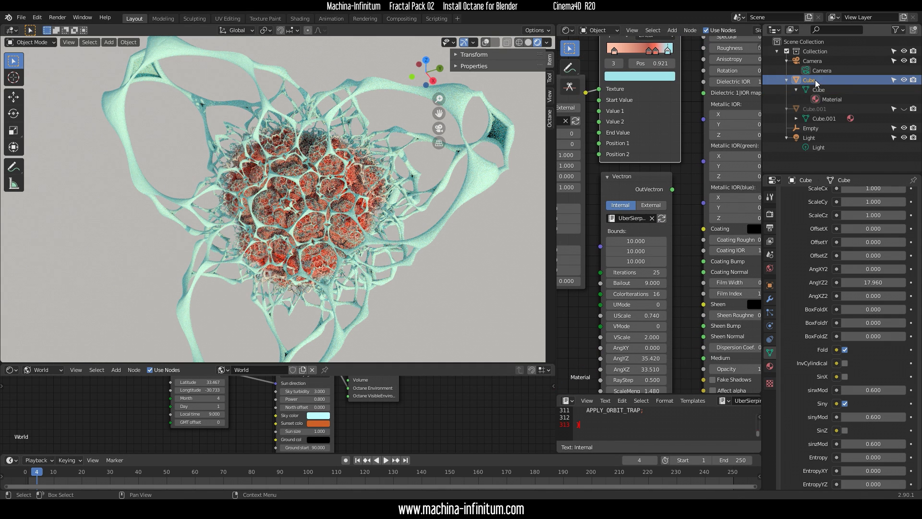
middle_click_drag(676, 343, 680, 255)
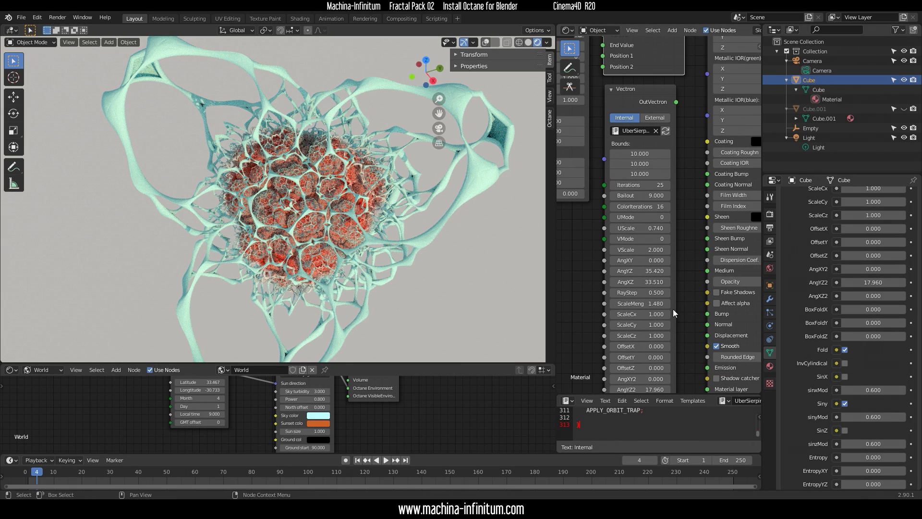
middle_click_drag(684, 330, 690, 264)
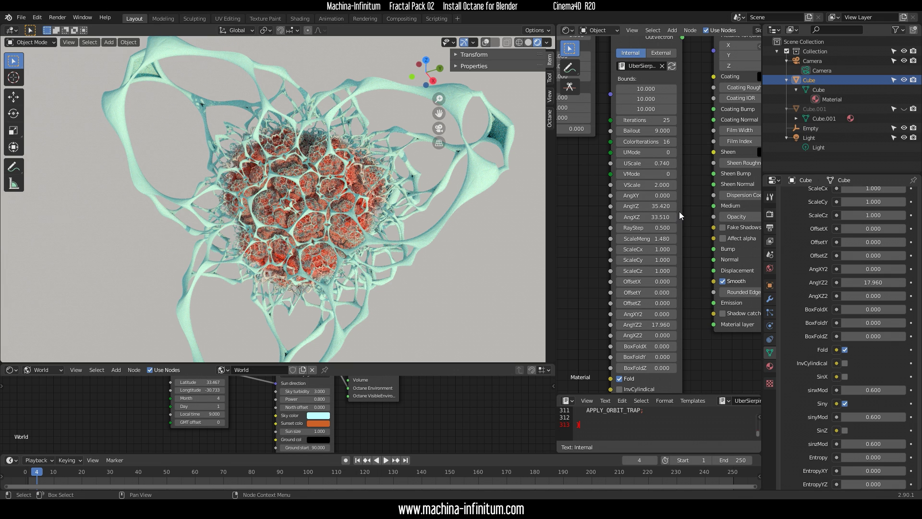
middle_click_drag(697, 117, 693, 284)
middle_click_drag(699, 142, 704, 238)
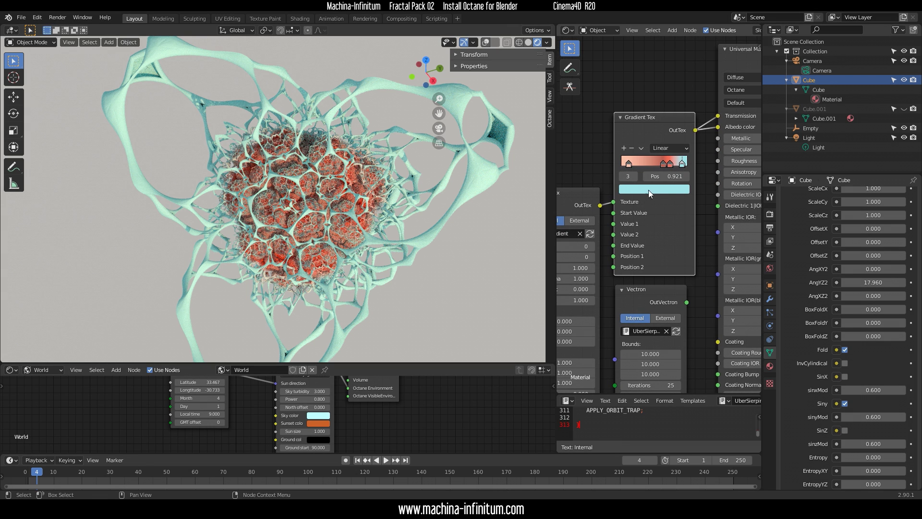
middle_click_drag(700, 316, 717, 300)
middle_click_drag(592, 141, 618, 126)
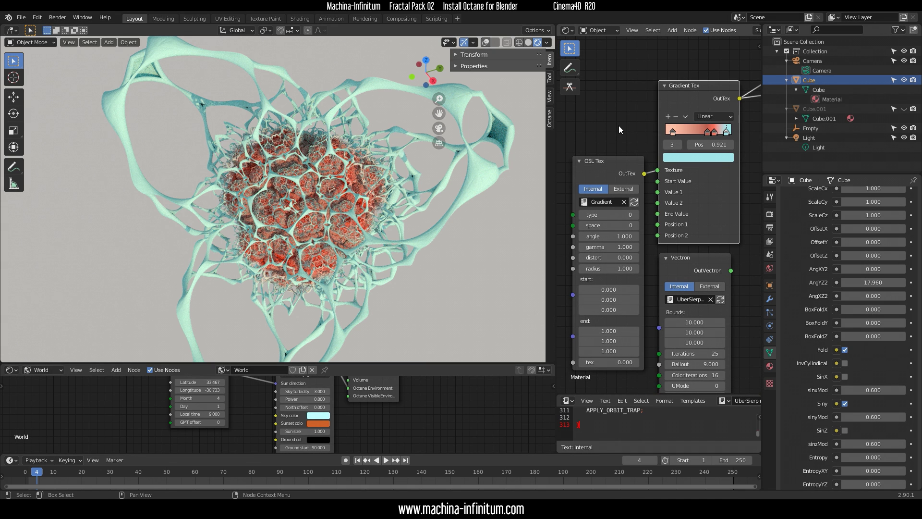
middle_click_drag(745, 298, 738, 258)
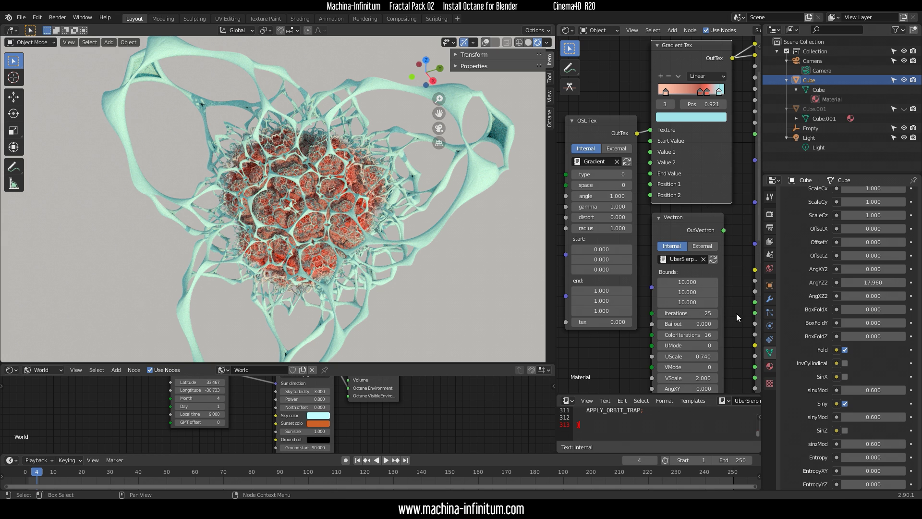
Step: Set AngXY on the cube material's Vectron node to -7.600
middle_click_drag(738, 317, 706, 155)
middle_click_drag(713, 279, 706, 253)
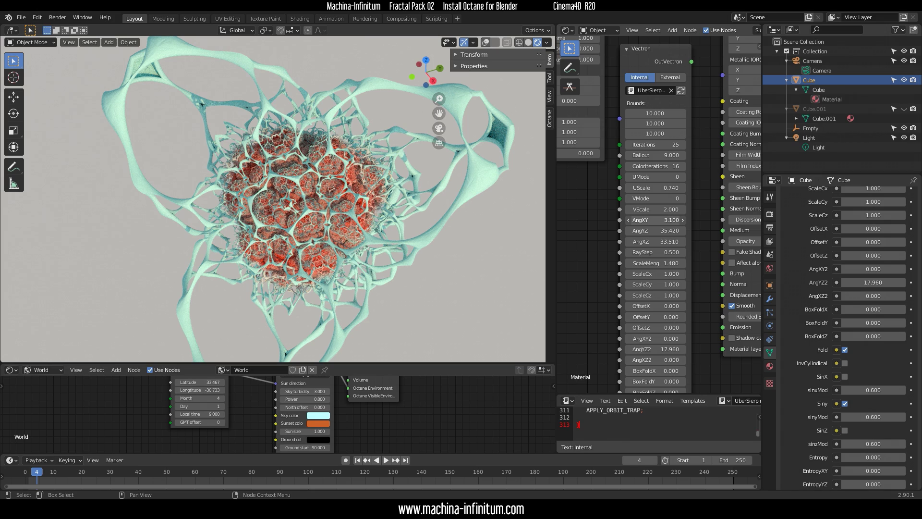
left_click_drag(655, 220, 619, 220)
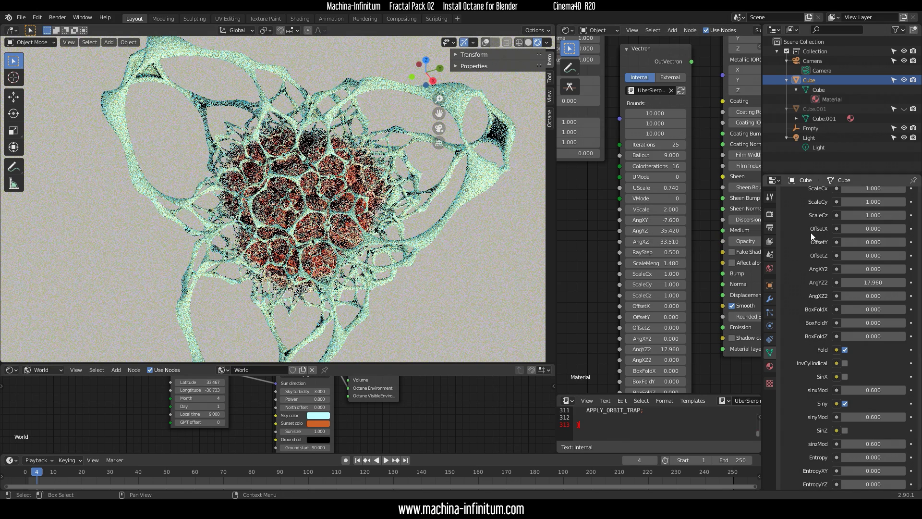
middle_click_drag(707, 177, 694, 220)
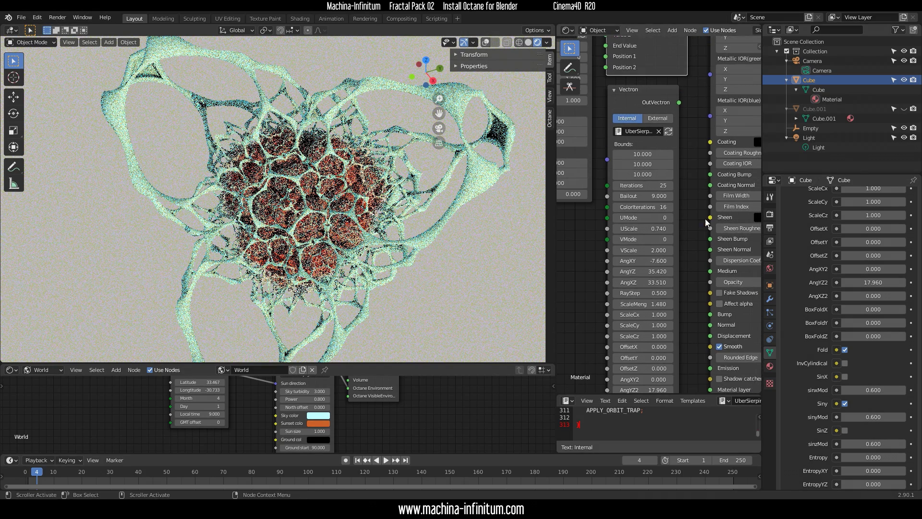
middle_click_drag(698, 180, 687, 214)
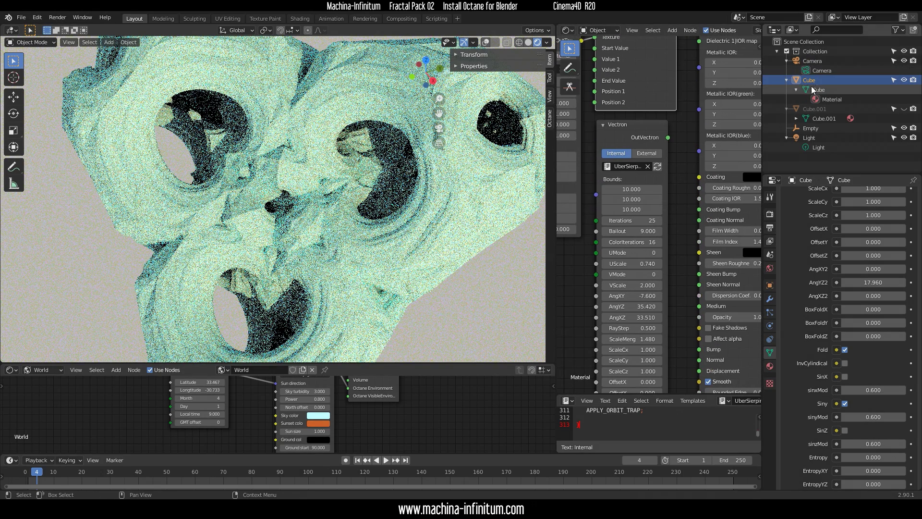
Step: Set the Octane kernel type to Info-channel in the render settings
left_click(770, 214)
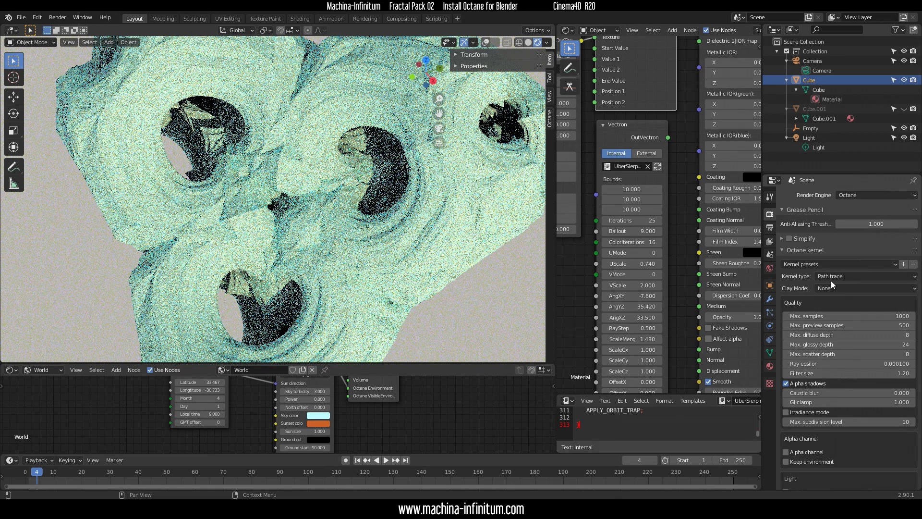
left_click(837, 276)
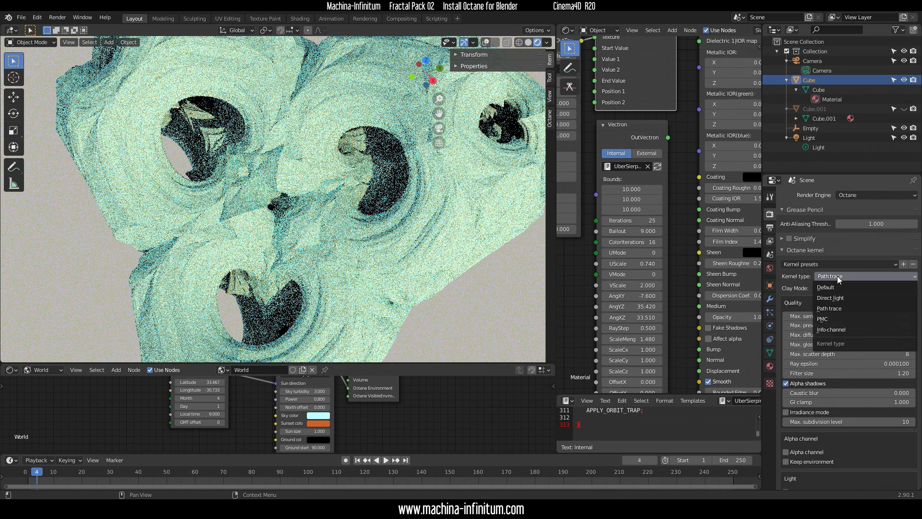
left_click(836, 308)
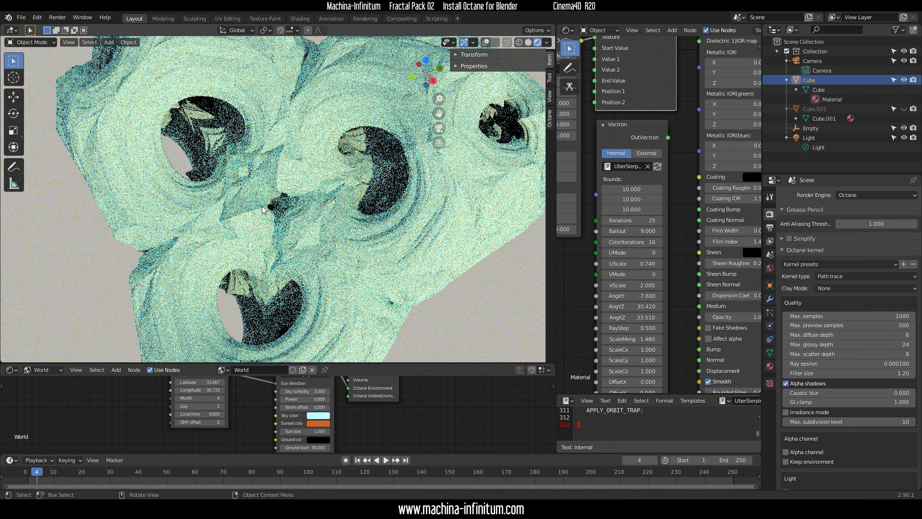
left_click(838, 277)
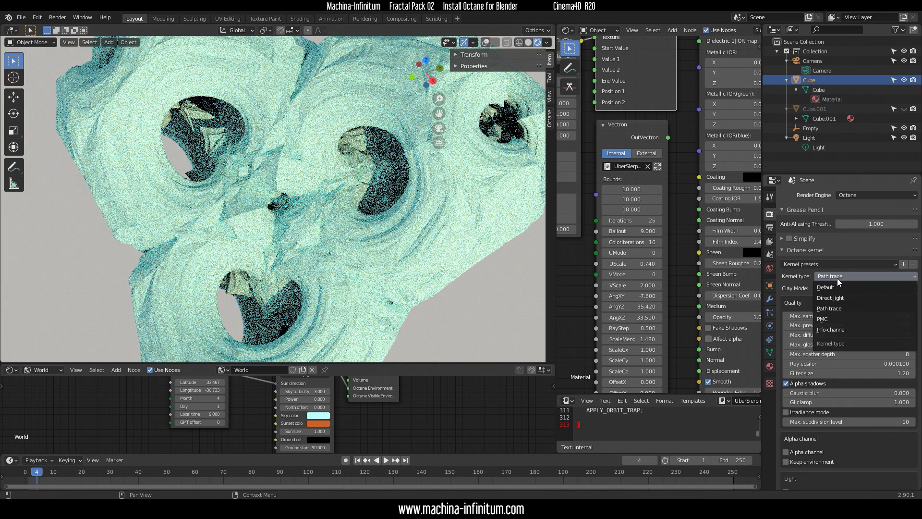
left_click(833, 330)
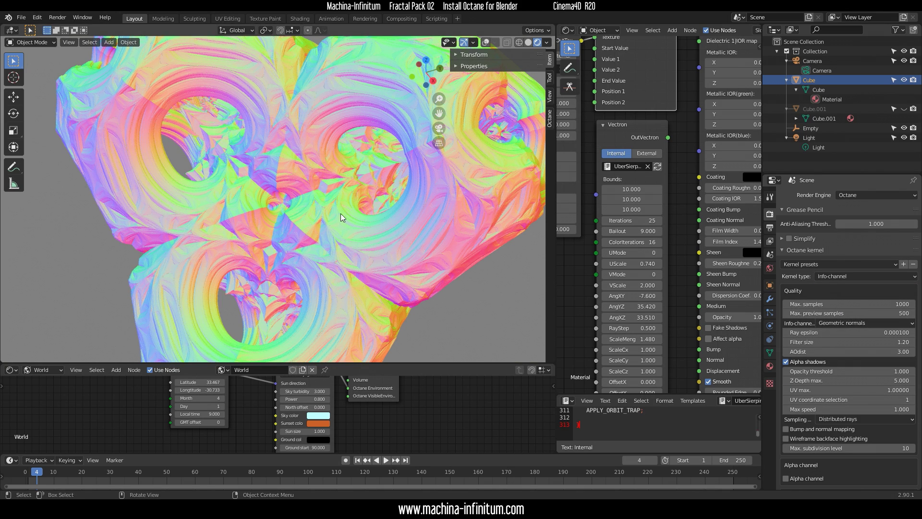
Step: Adjust AngXY on the Vectron node to -9.300 while previewing the fractal's geometric normals
scroll(308, 197, "down", 5)
scroll(304, 199, "up", 5)
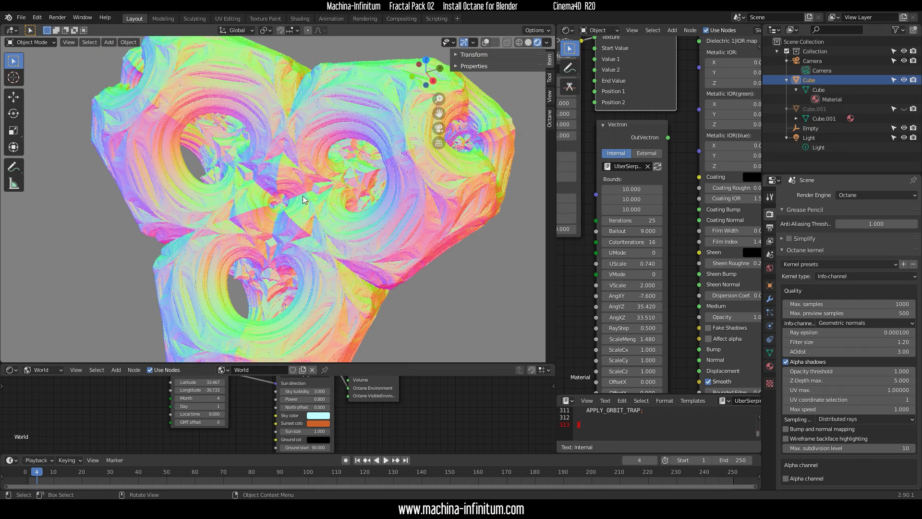
mouse_move(632, 296)
left_mouse_down()
mouse_move(653, 296)
mouse_move(625, 296)
mouse_move(634, 296)
left_mouse_up()
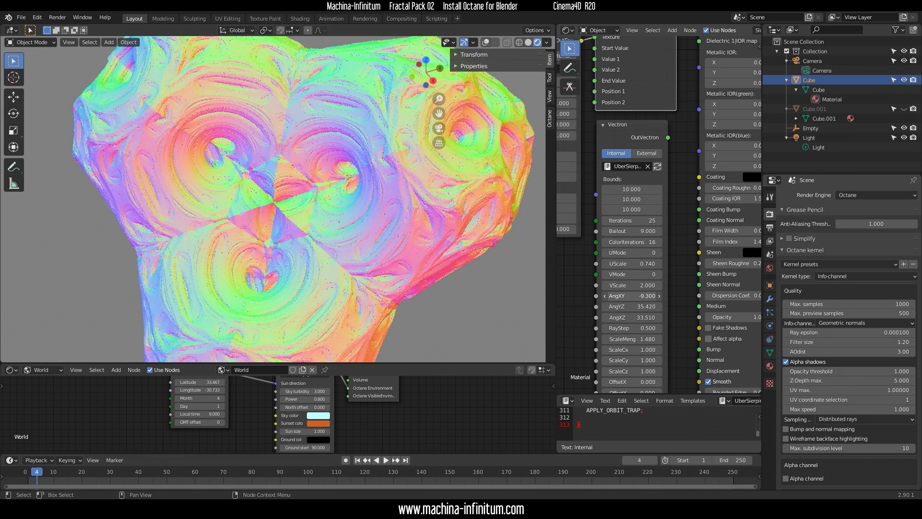